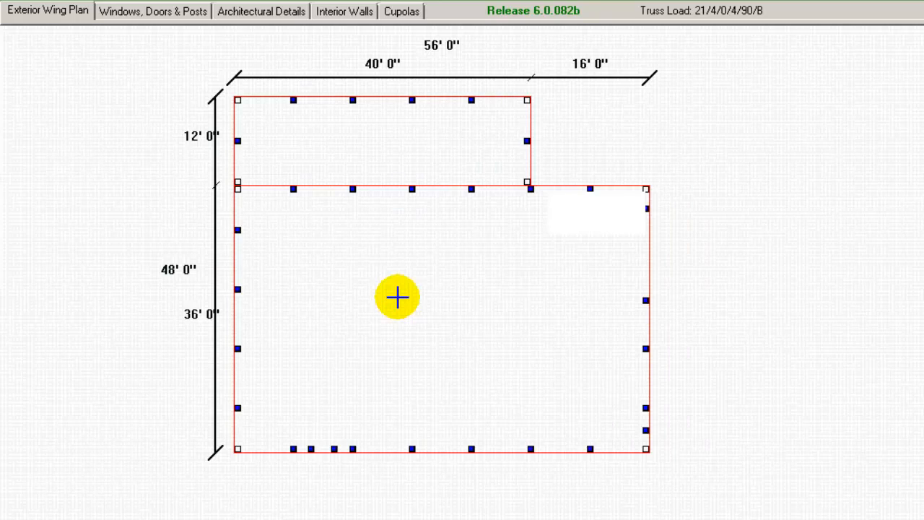
Step: Open the Assembly Creator from the system tools in the 36' x 56' wing's building attributes
{"action": "right_click", "coordinate": [396, 296]}
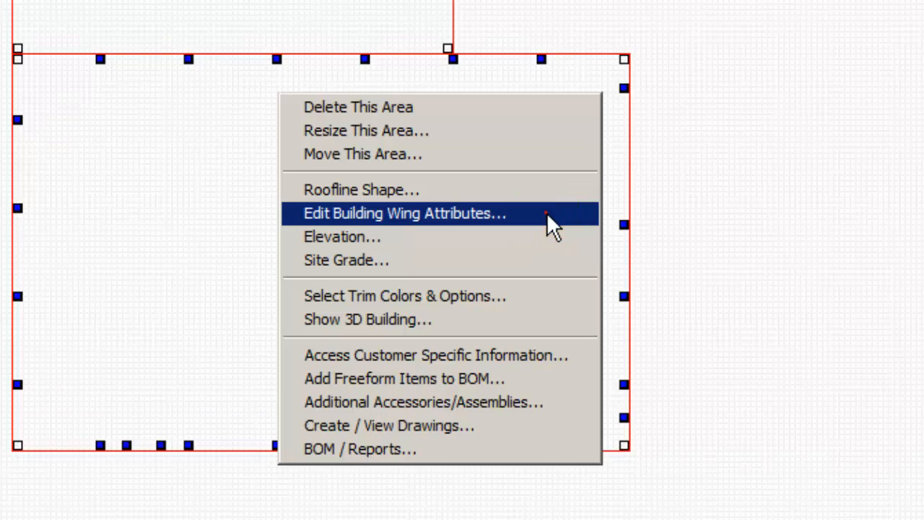
{"action": "left_click", "coordinate": [546, 213]}
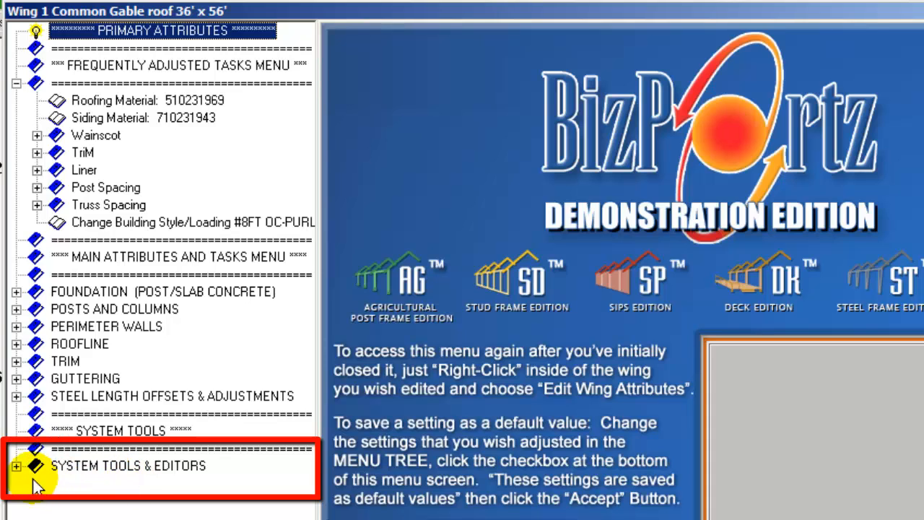
{"action": "left_click", "coordinate": [16, 465]}
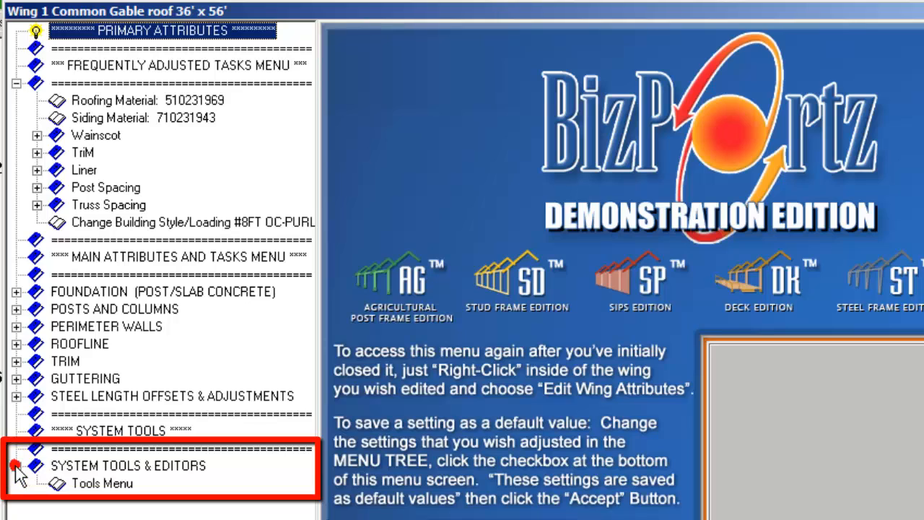
{"action": "double_click", "coordinate": [113, 484]}
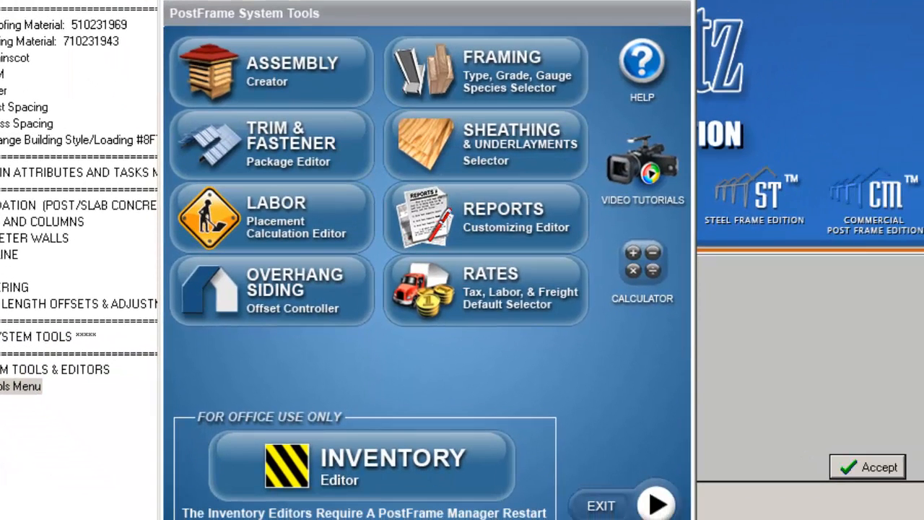
{"action": "left_click", "coordinate": [309, 71]}
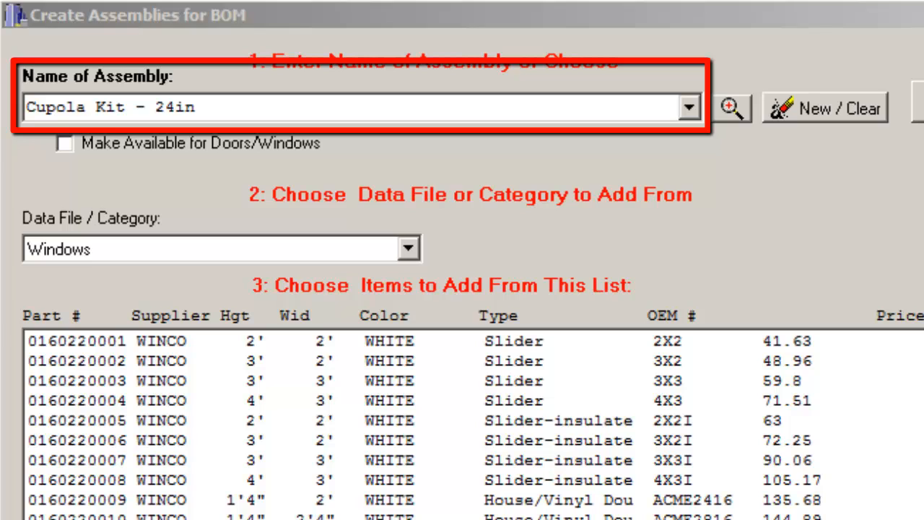
Step: Choose the existing assembly "Skylight - 12ft" and look it up
{"action": "left_click", "coordinate": [689, 108]}
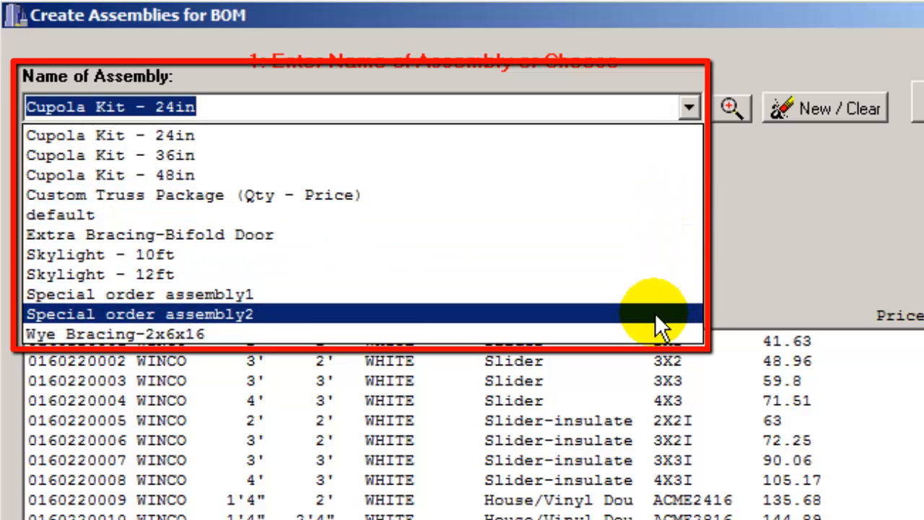
{"action": "left_click", "coordinate": [660, 274]}
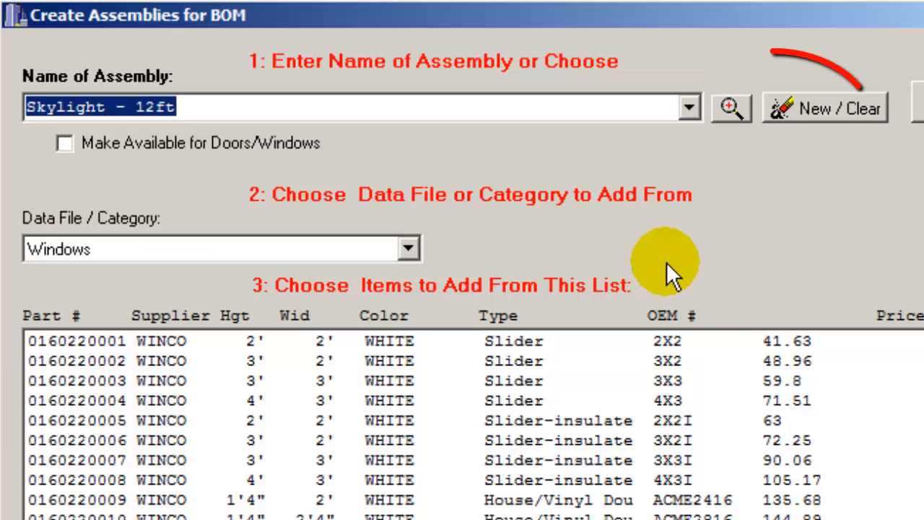
{"action": "left_click", "coordinate": [731, 107]}
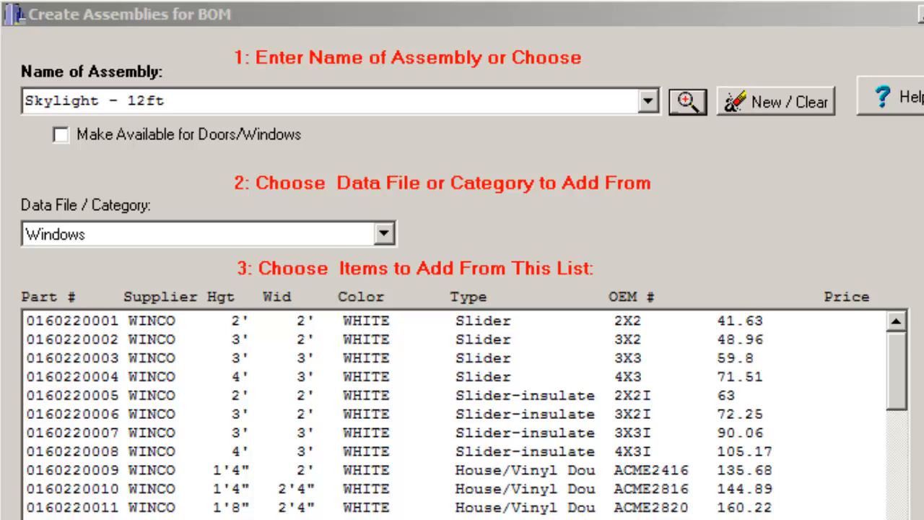
Step: Start a new assembly and name it "Cupola Framing Kit 4x4"
{"action": "left_click", "coordinate": [801, 101]}
{"action": "left_click", "coordinate": [422, 97]}
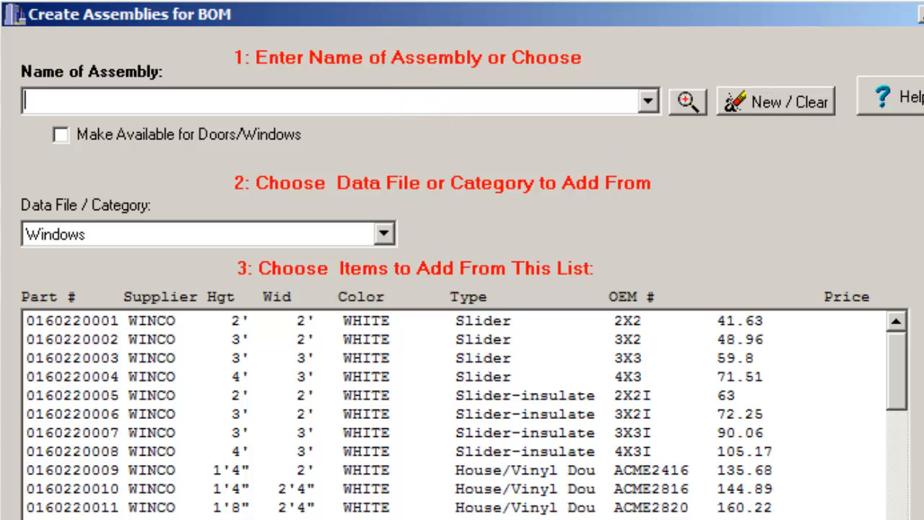
{"action": "type", "text": "Cupola"}
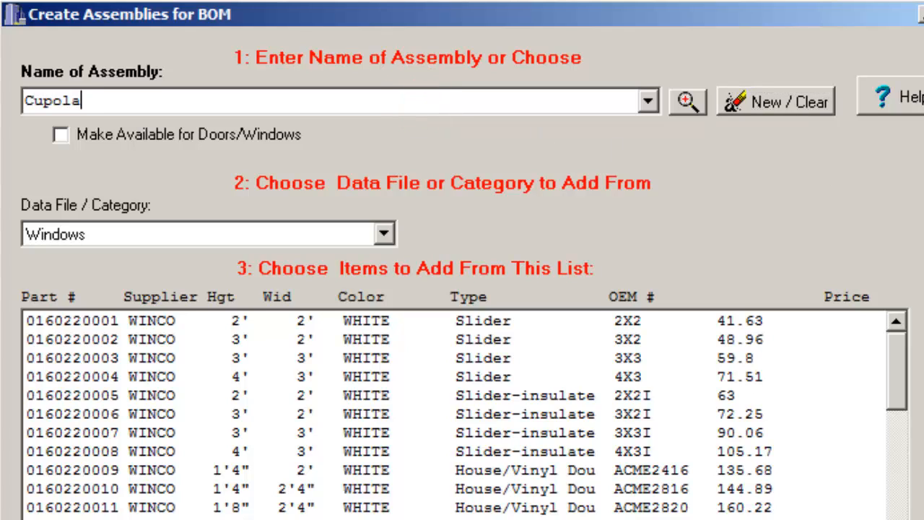
{"action": "type", "text": " Framing Kit"}
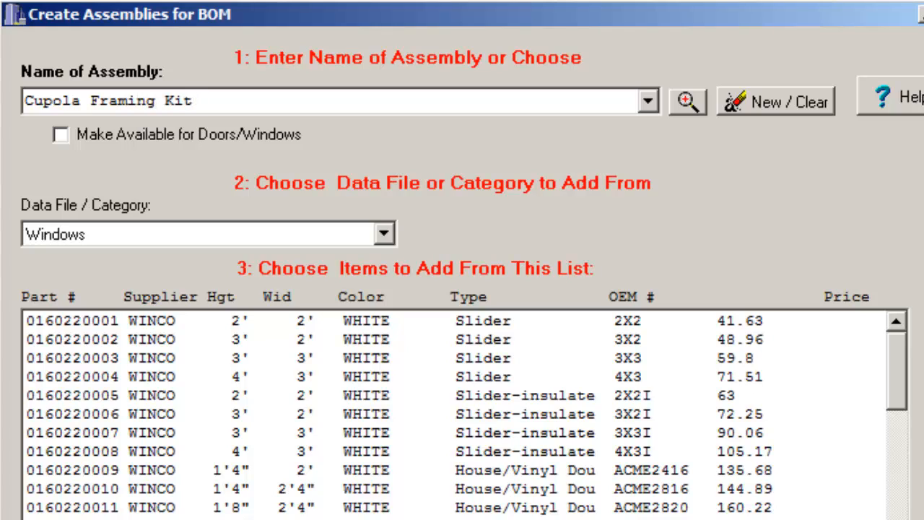
{"action": "type", "text": " 4x4"}
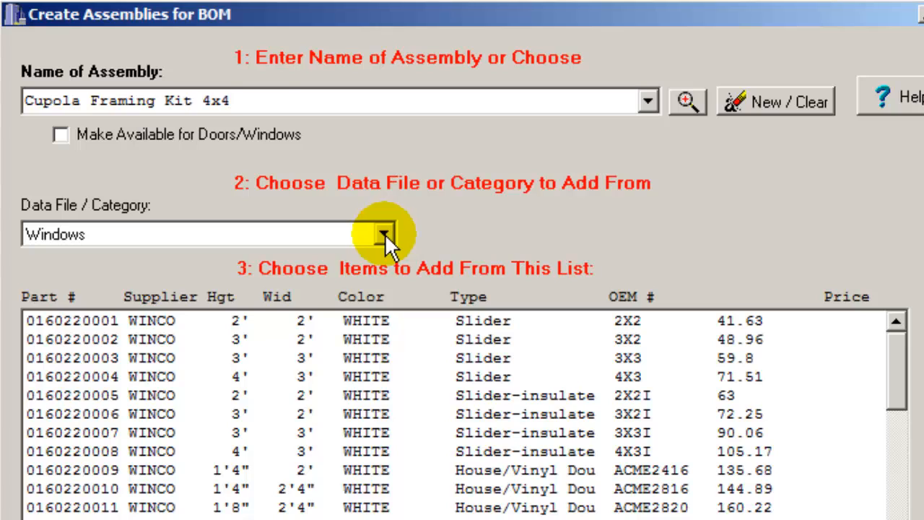
Step: Add the 2x6x16 untreated dimensional spruce, #2 & Better, from the Lumber category to the assembly
{"action": "left_click", "coordinate": [385, 233]}
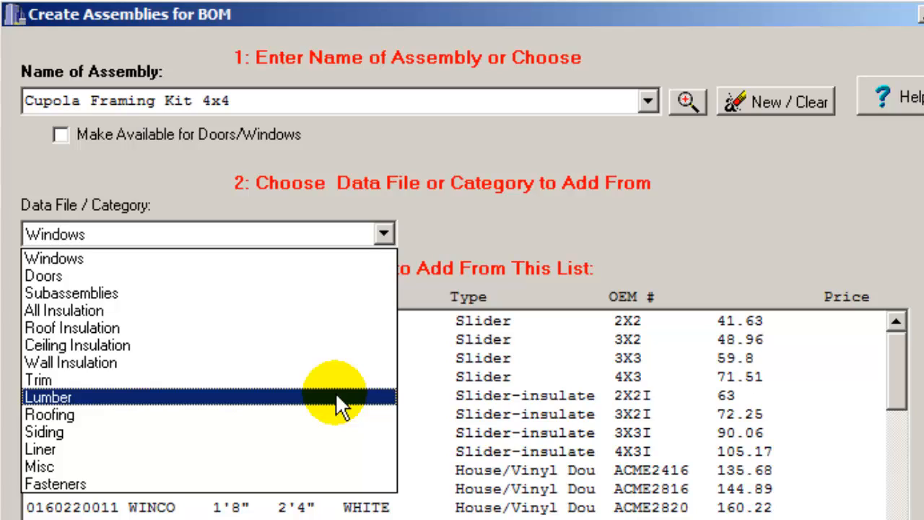
{"action": "left_click", "coordinate": [336, 398]}
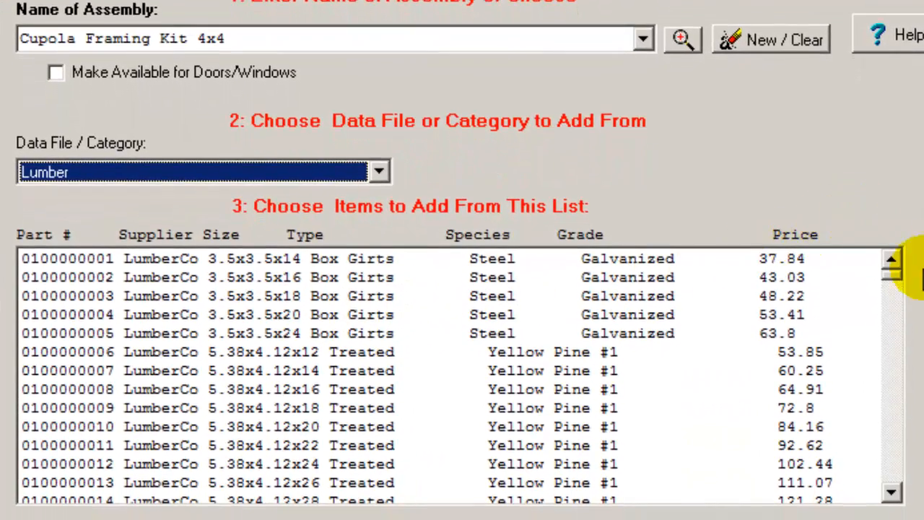
{"action": "left_click", "coordinate": [892, 277]}
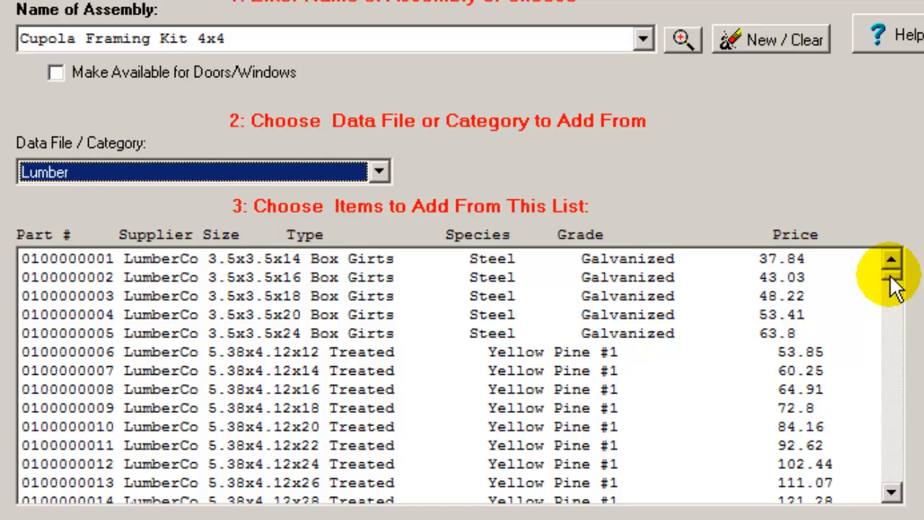
{"action": "left_click_drag", "start_coordinate": [893, 285], "coordinate": [892, 324]}
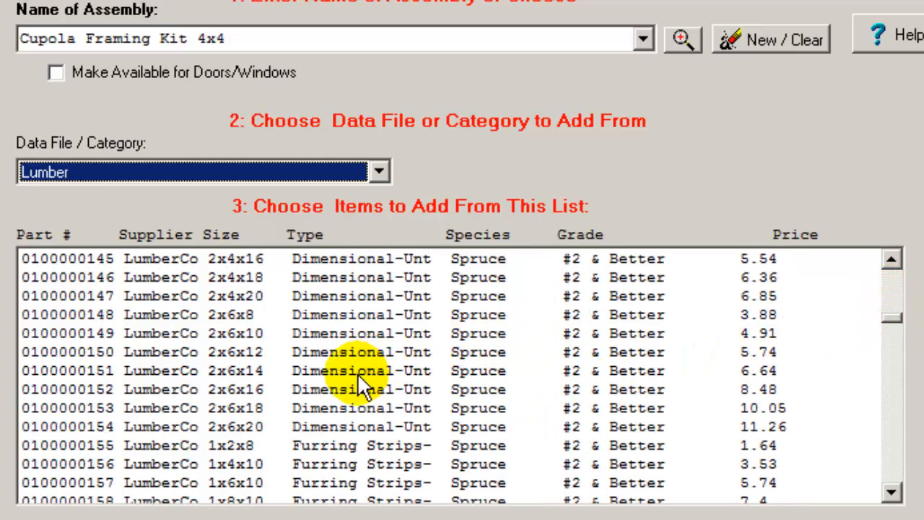
{"action": "left_click", "coordinate": [322, 388]}
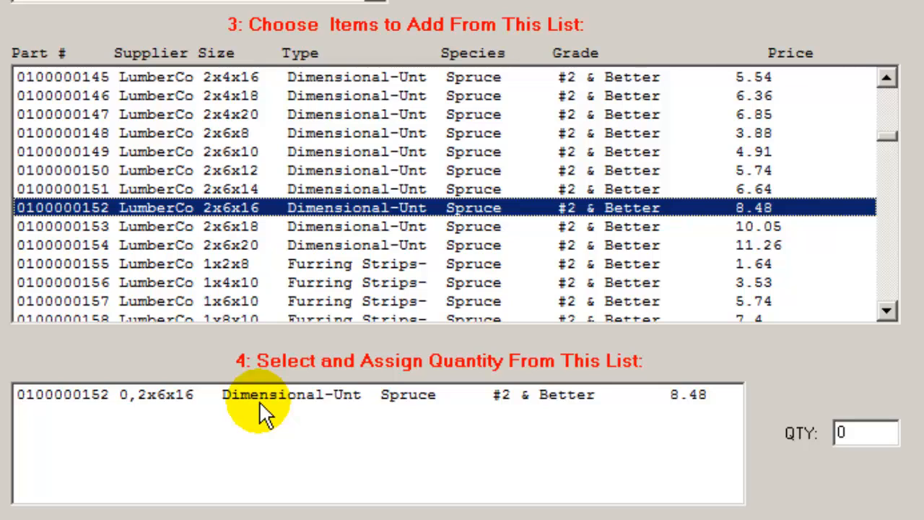
Step: Assign a quantity of 1 to the added 2x6x16 spruce board and save the assembly
{"action": "left_click", "coordinate": [266, 403]}
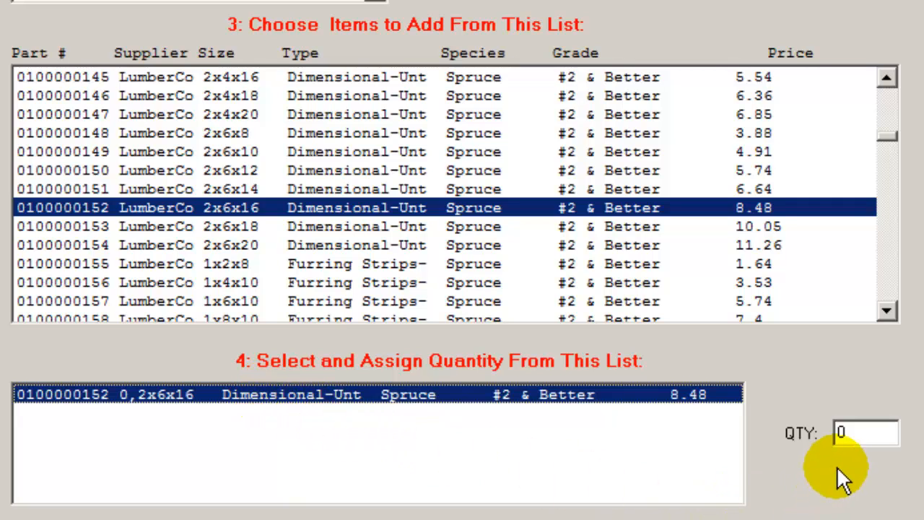
{"action": "left_click", "coordinate": [852, 431]}
{"action": "type", "text": "1"}
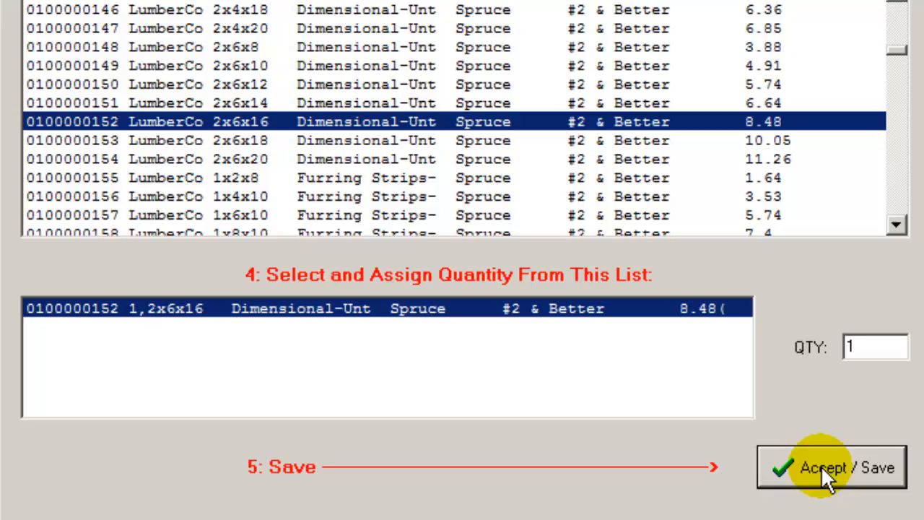
{"action": "left_click", "coordinate": [821, 466]}
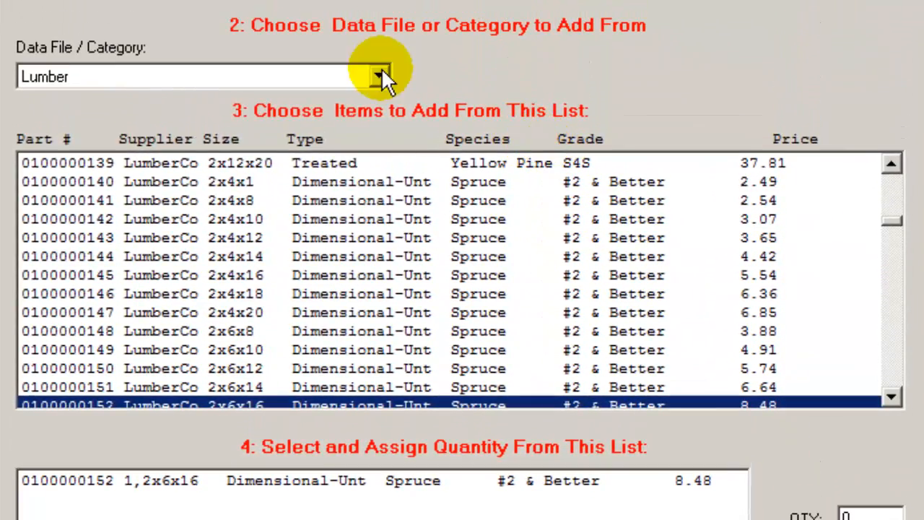
Step: Add the white urethane sealant from the Misc category to the assembly
{"action": "left_click", "coordinate": [381, 76]}
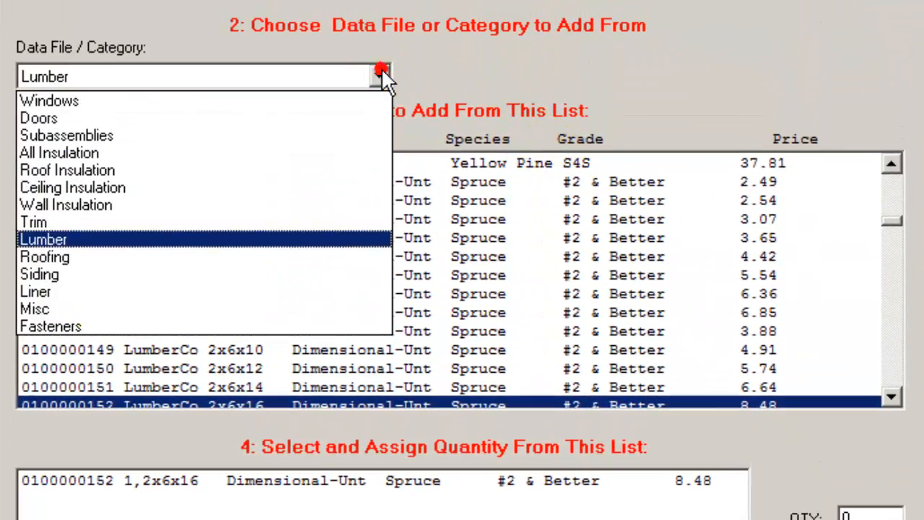
{"action": "left_click", "coordinate": [79, 309]}
{"action": "left_click_drag", "start_coordinate": [891, 181], "coordinate": [812, 379]}
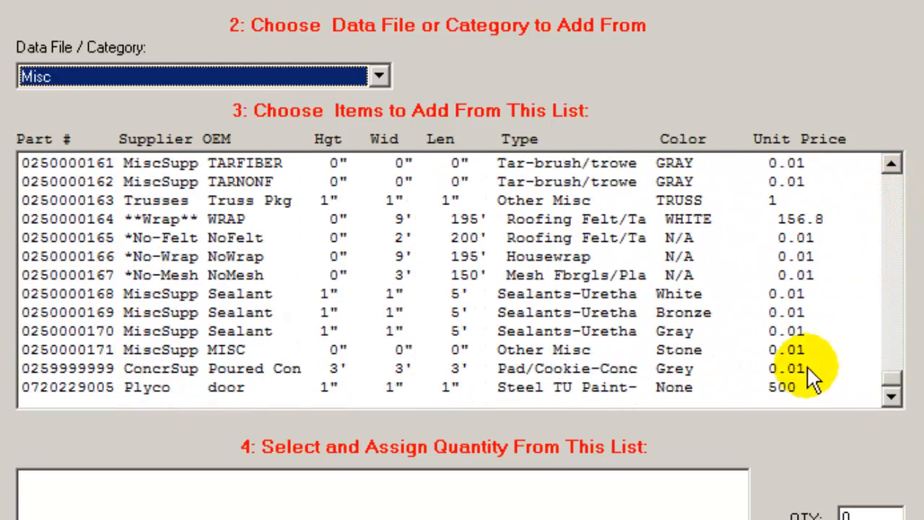
{"action": "left_click", "coordinate": [543, 292]}
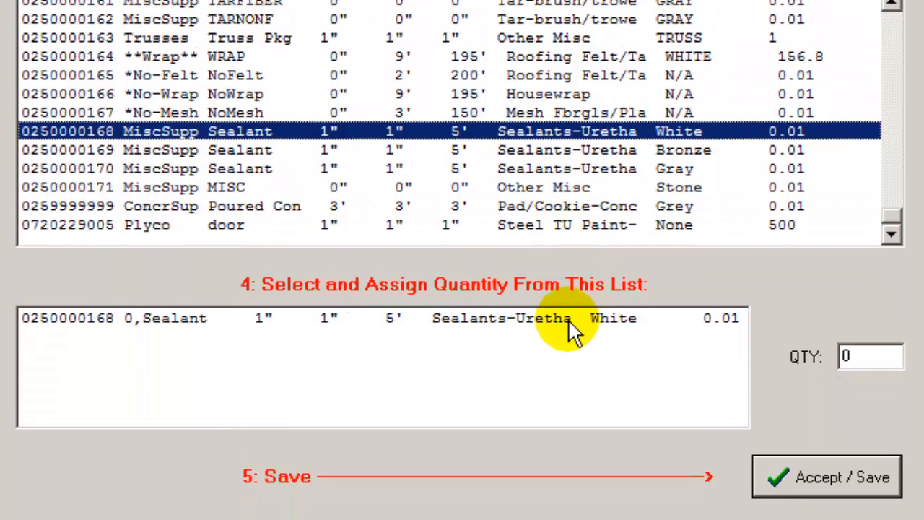
Step: Save the white sealant with a quantity of 2 and make the assembly available for doors and windows
{"action": "left_click", "coordinate": [554, 321]}
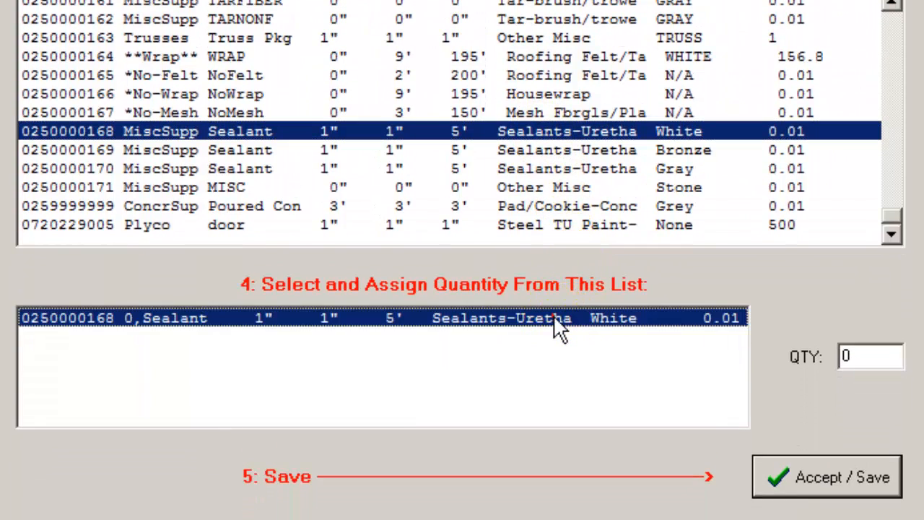
{"action": "type", "text": "2"}
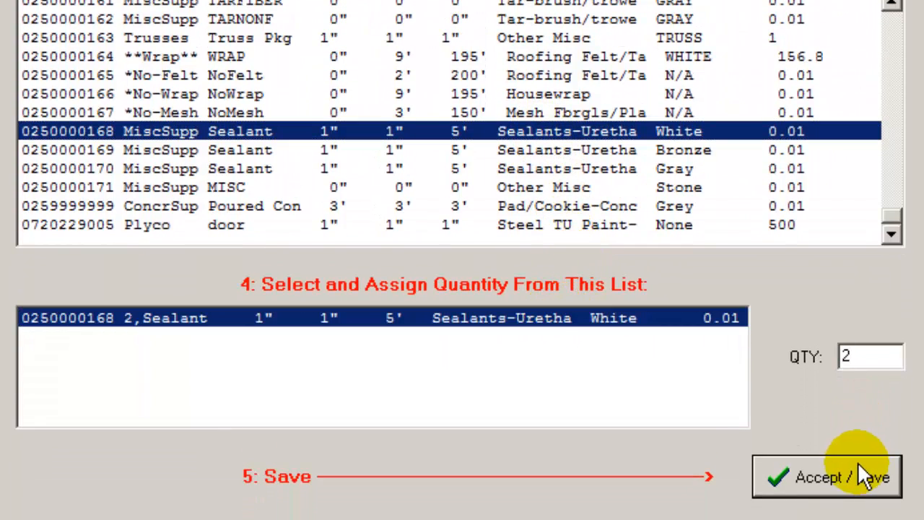
{"action": "left_click", "coordinate": [831, 479]}
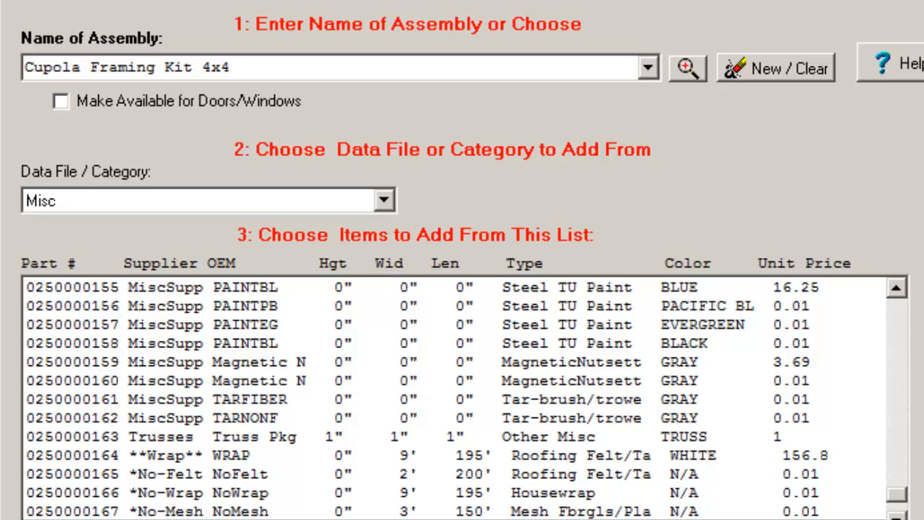
{"action": "left_click", "coordinate": [61, 102]}
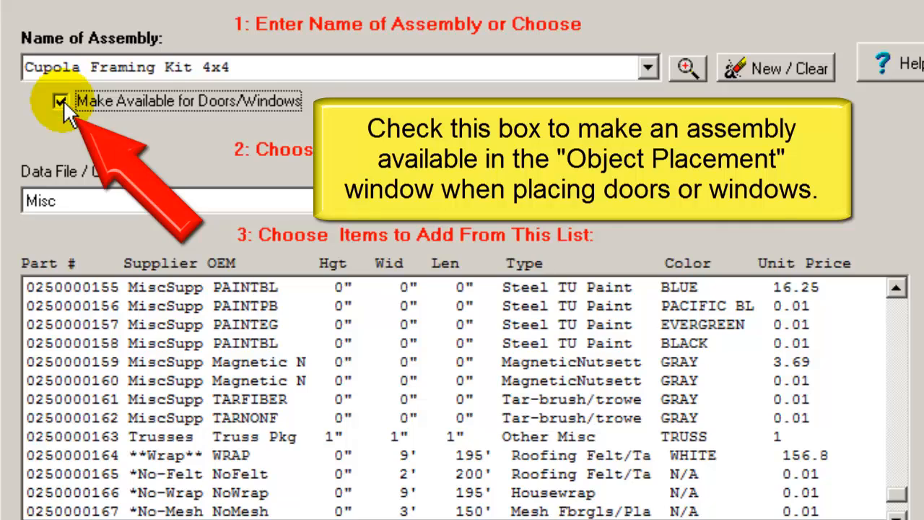